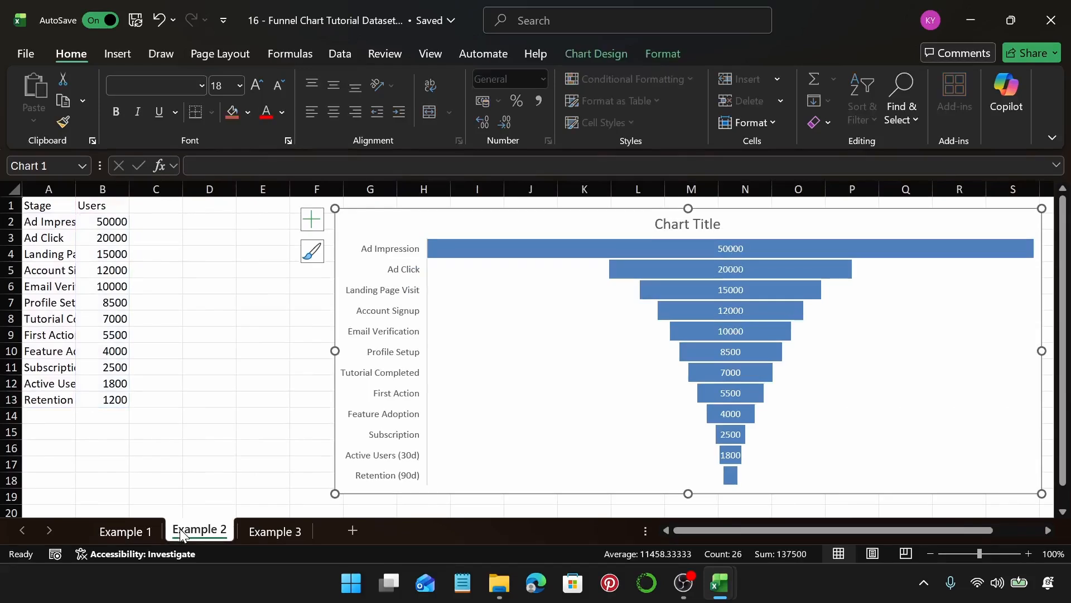
left_click(275, 531)
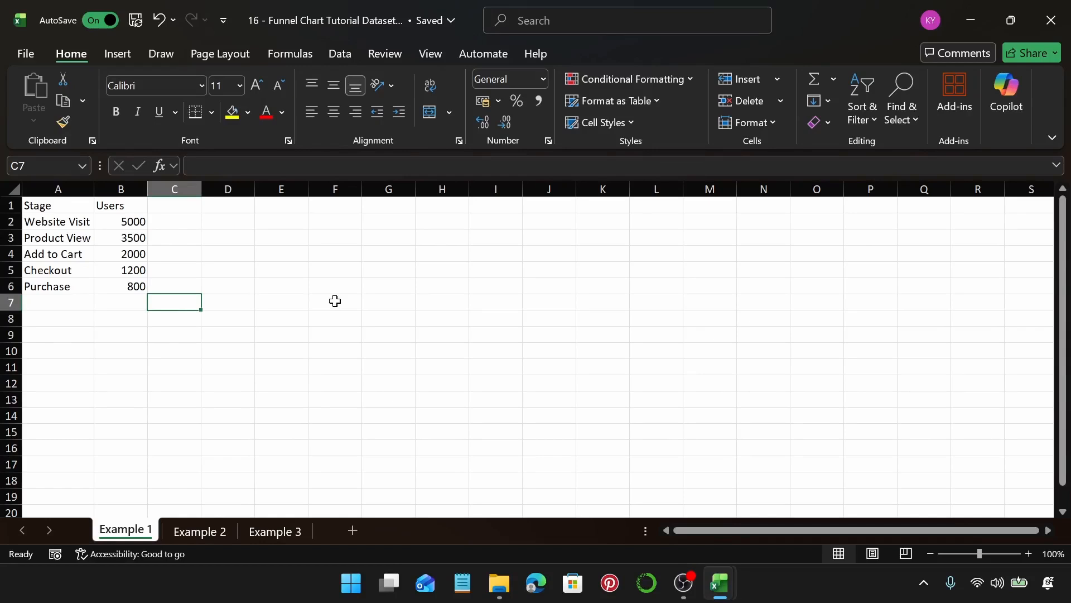
Insert a funnel chart from the Stage and Users data in A1:B6 on the Example 1 sheet and widen it to about column O.
left_click(60, 206)
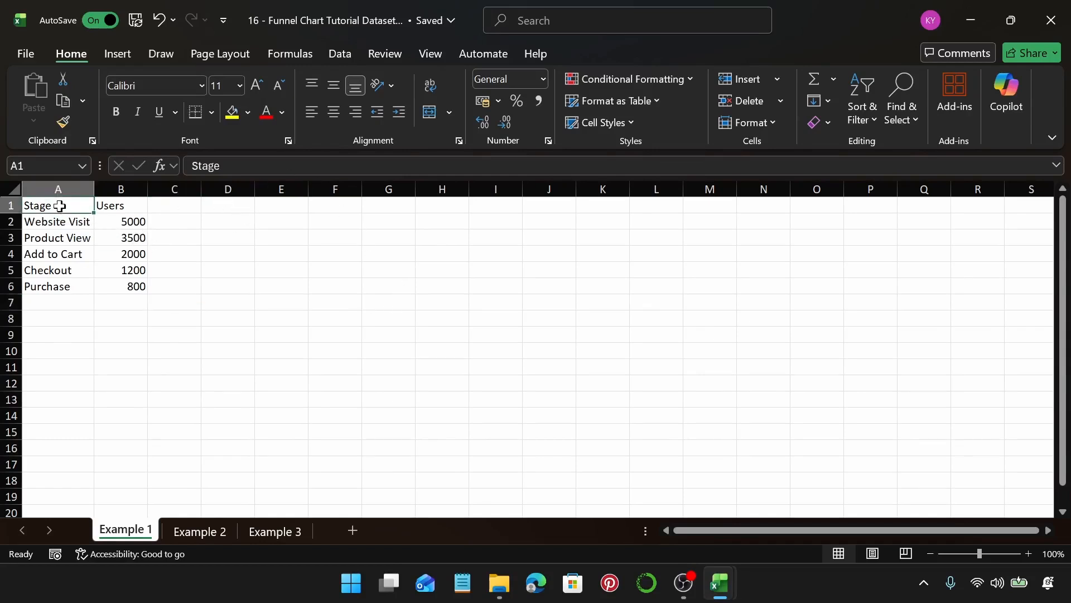
key("ctrl+shift+Right")
key("ctrl+shift+Down")
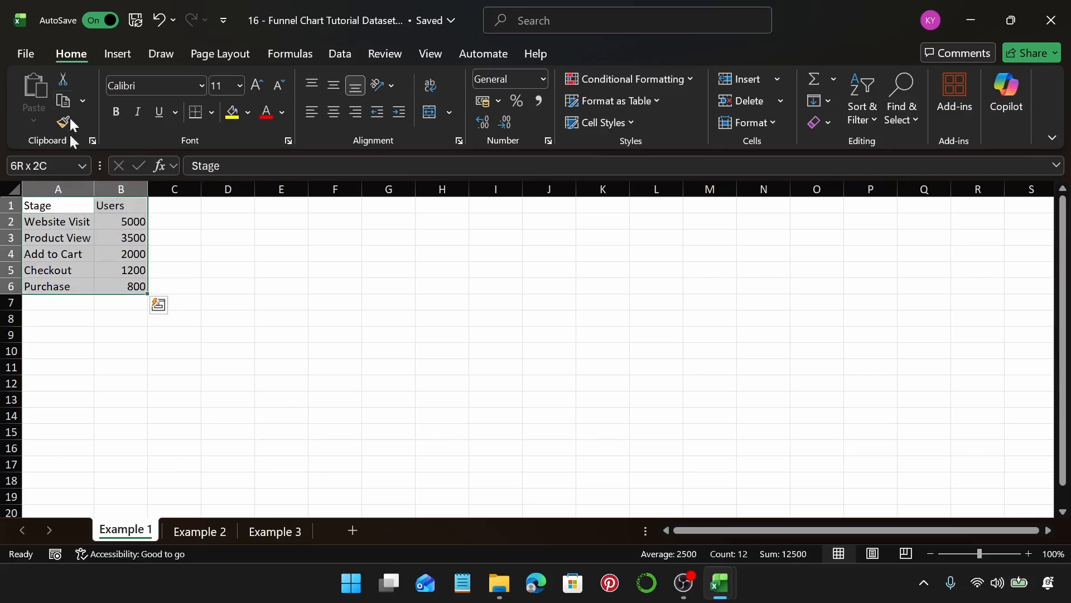
left_click(125, 51)
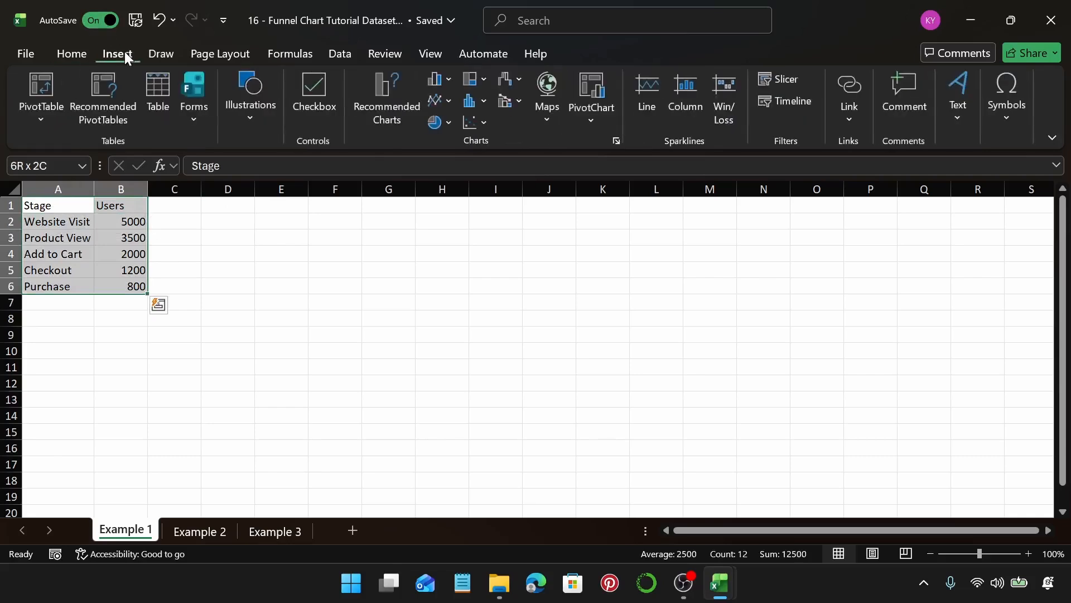
left_click(371, 118)
left_click(393, 69)
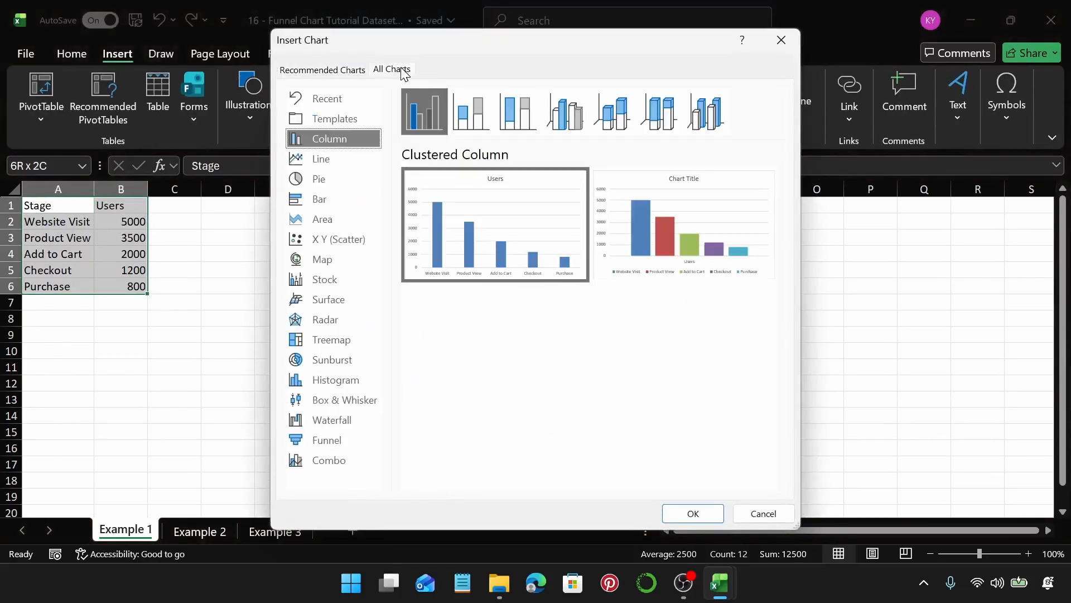
left_click(332, 440)
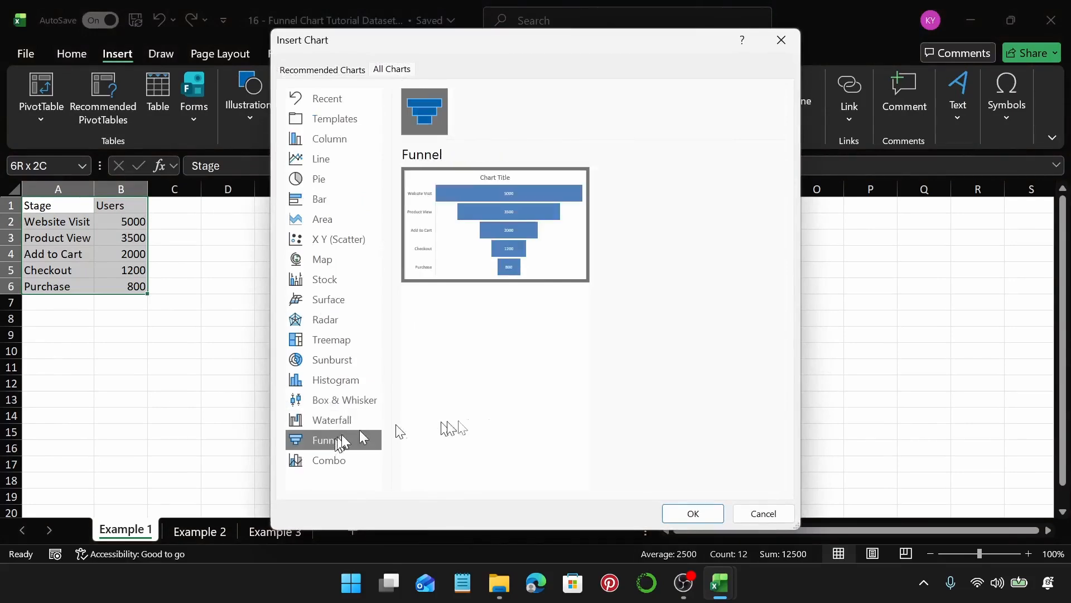
left_click(676, 507)
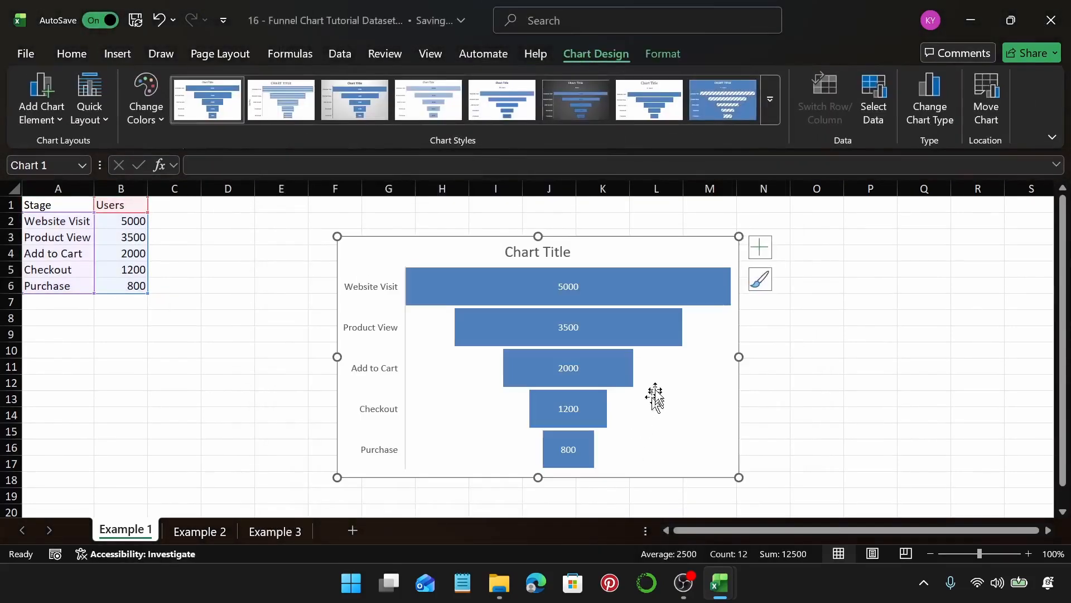
left_click_drag(743, 357, 829, 361)
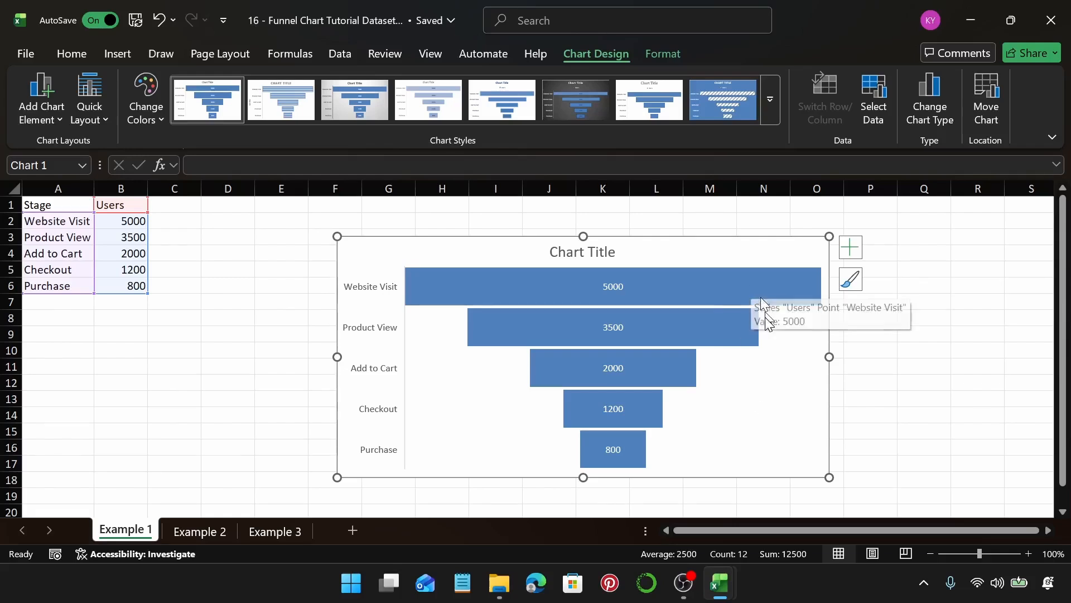
left_click(266, 384)
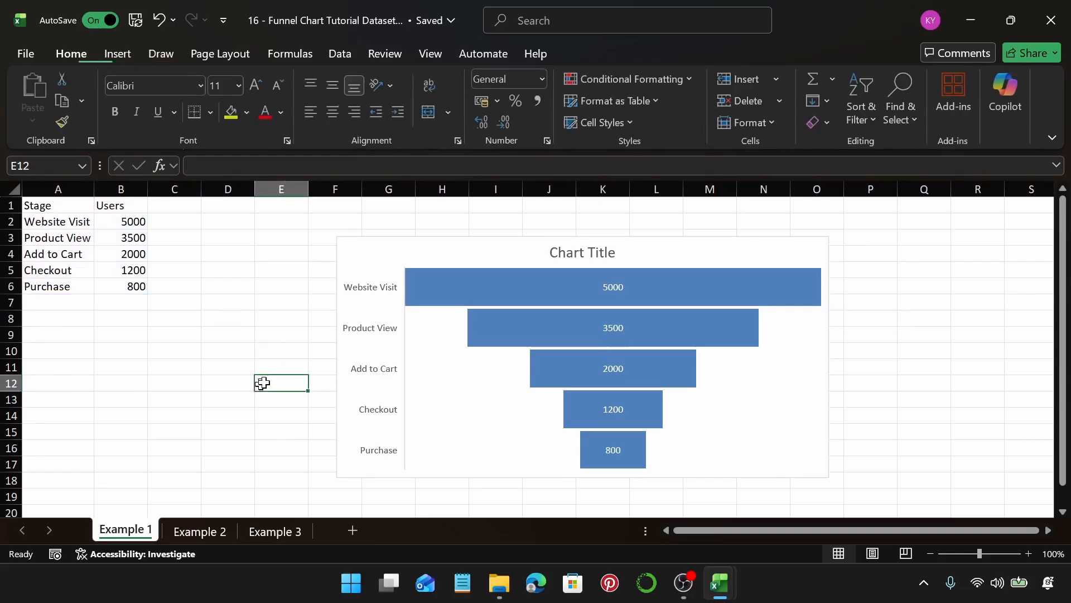
Insert a funnel chart from the Stage and Users data in A1:B13 on the Example 2 sheet.
left_click(173, 533)
left_click(49, 207)
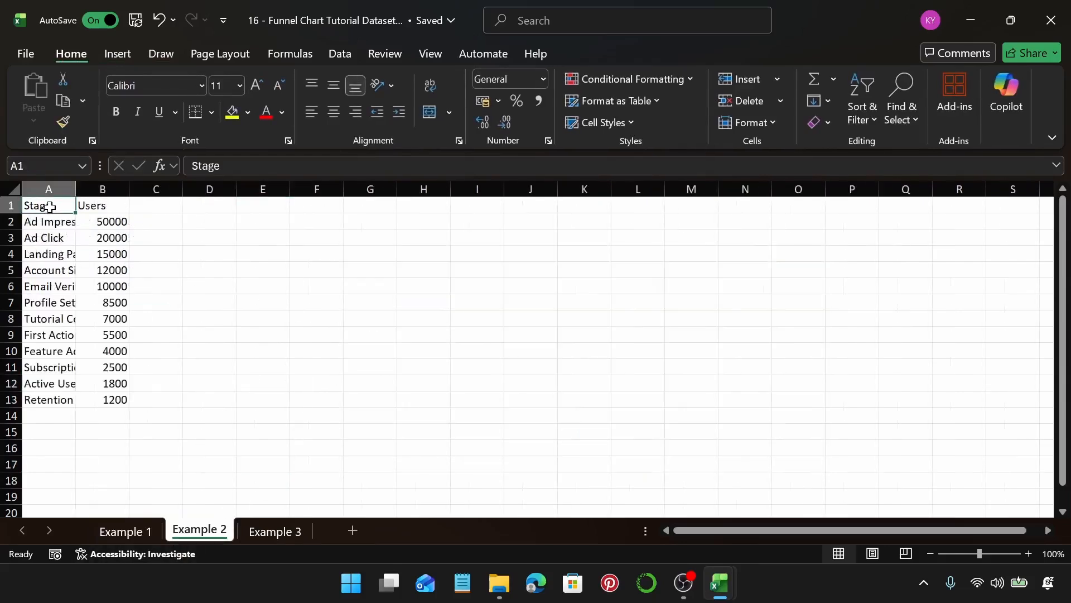
key("ctrl+a")
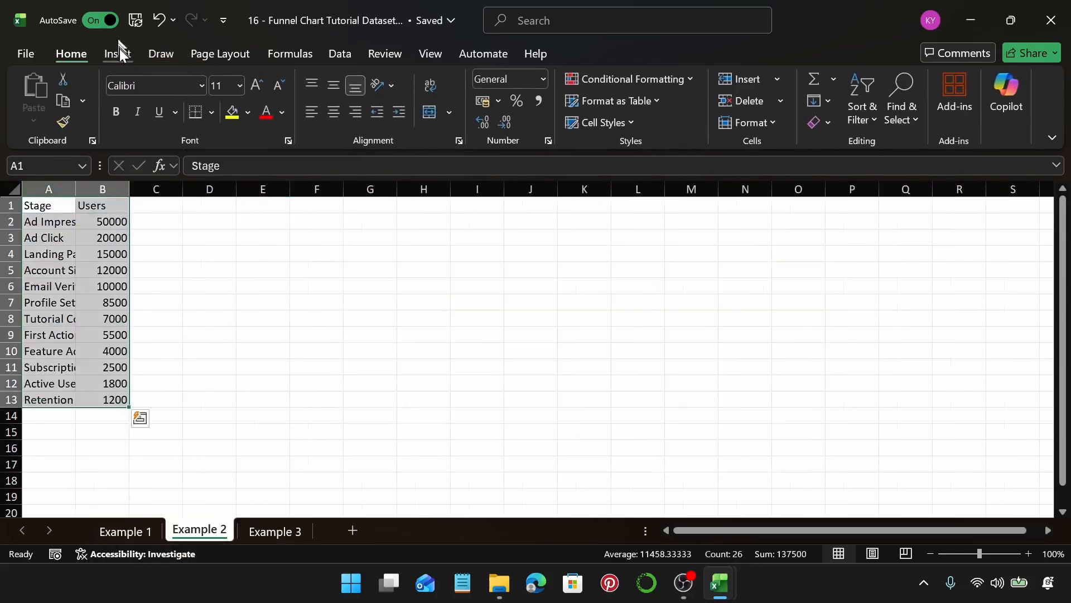
left_click(120, 52)
left_click(393, 105)
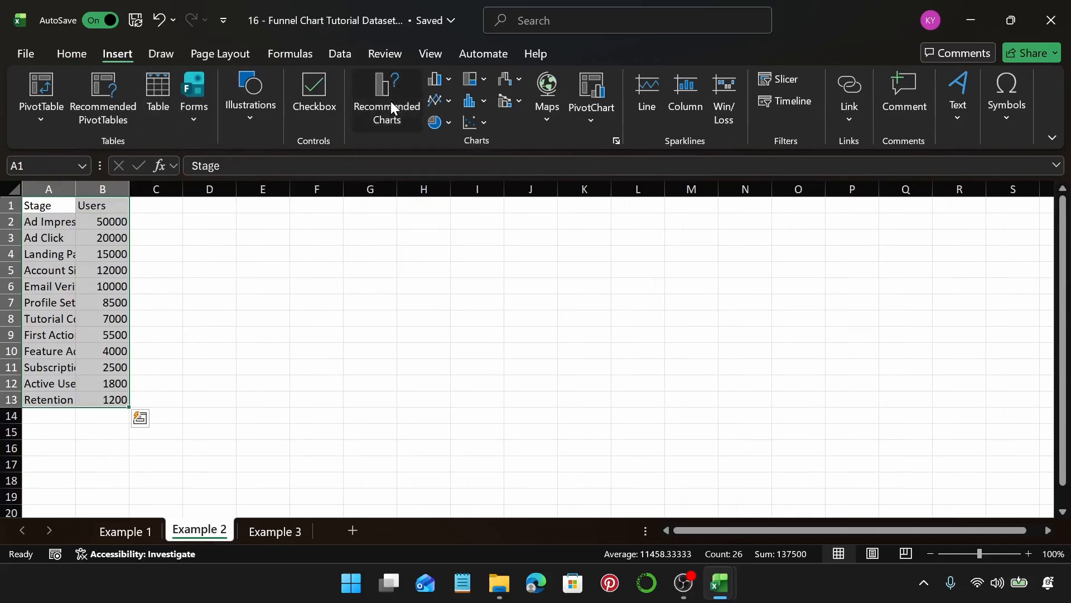
left_click(393, 71)
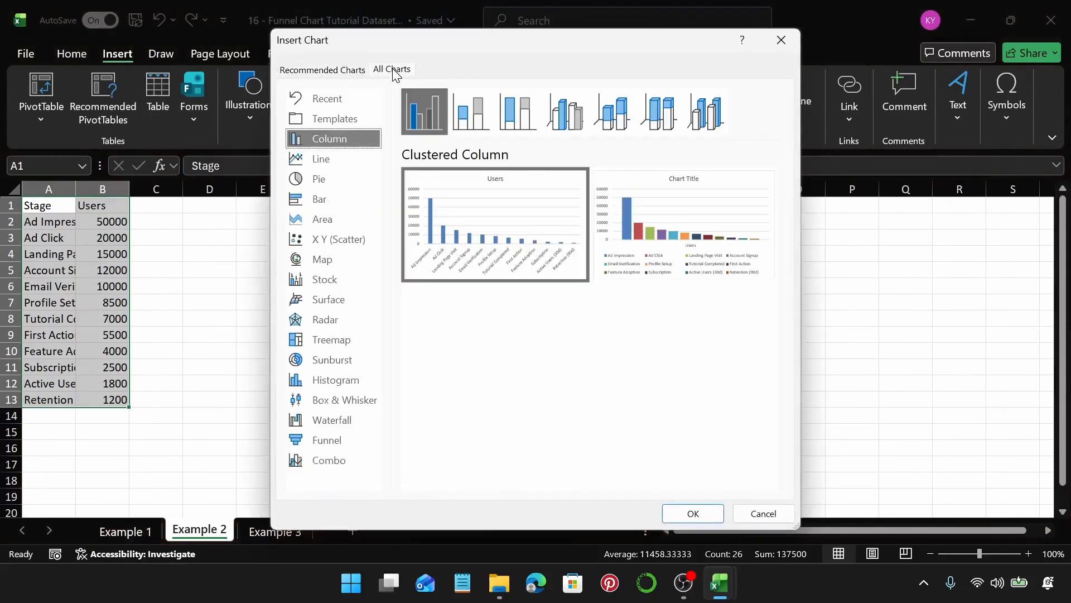
left_click(335, 439)
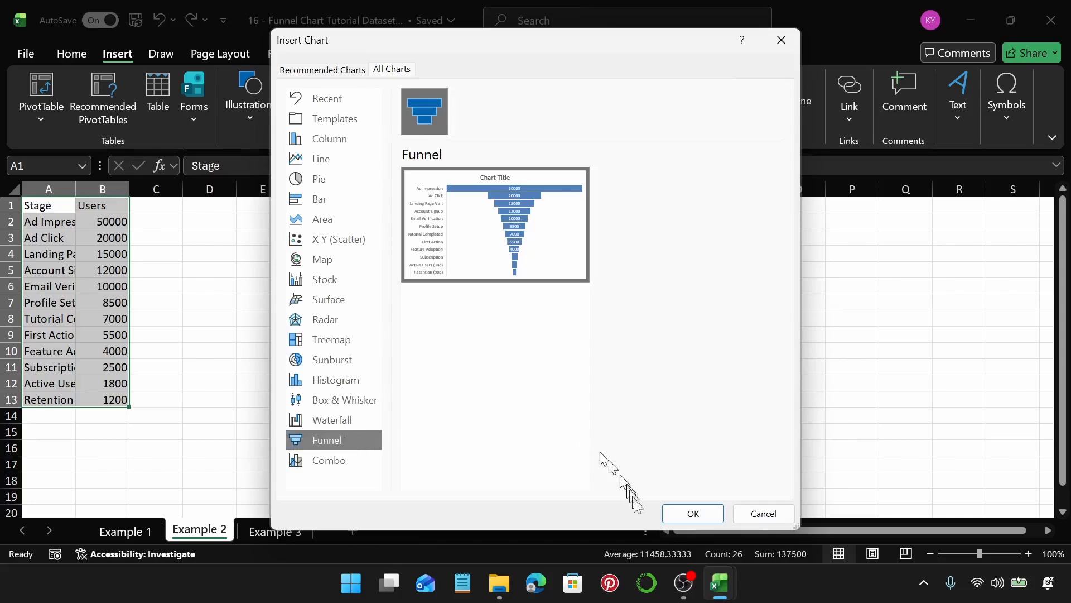
left_click(689, 514)
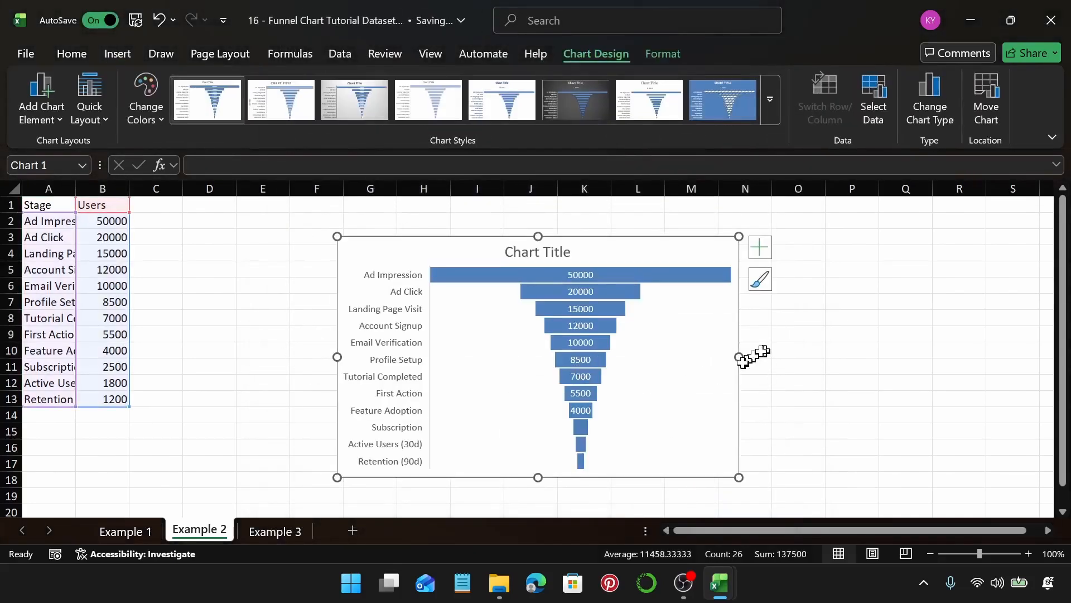
Enlarge the Example 2 funnel chart so it reaches about the end of column S and spans about rows 1 to 19.
left_click_drag(739, 358, 1045, 357)
left_click_drag(694, 236, 689, 208)
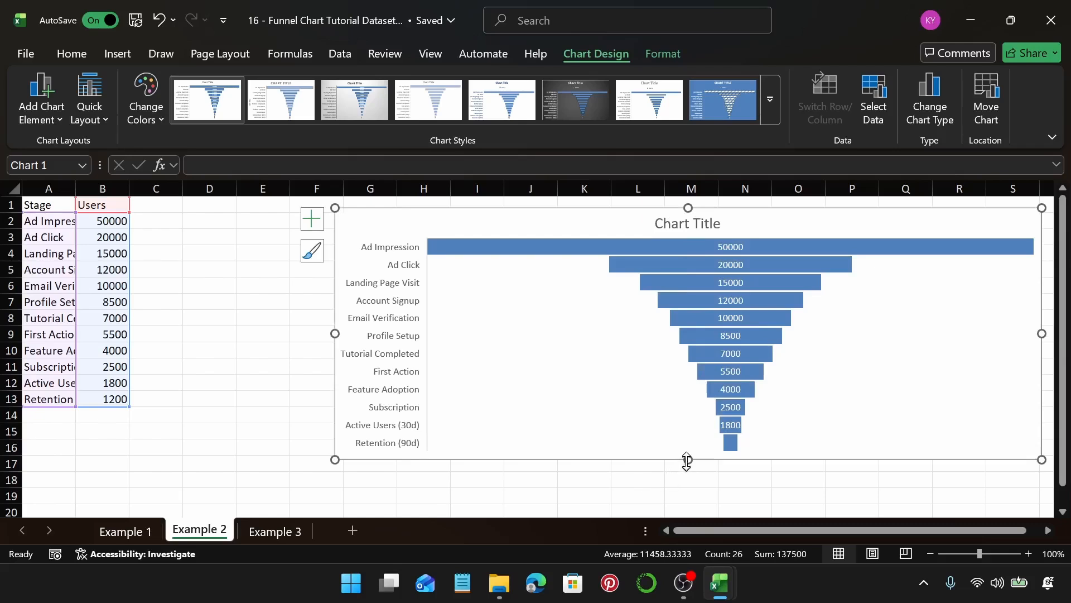
left_click_drag(686, 460, 686, 493)
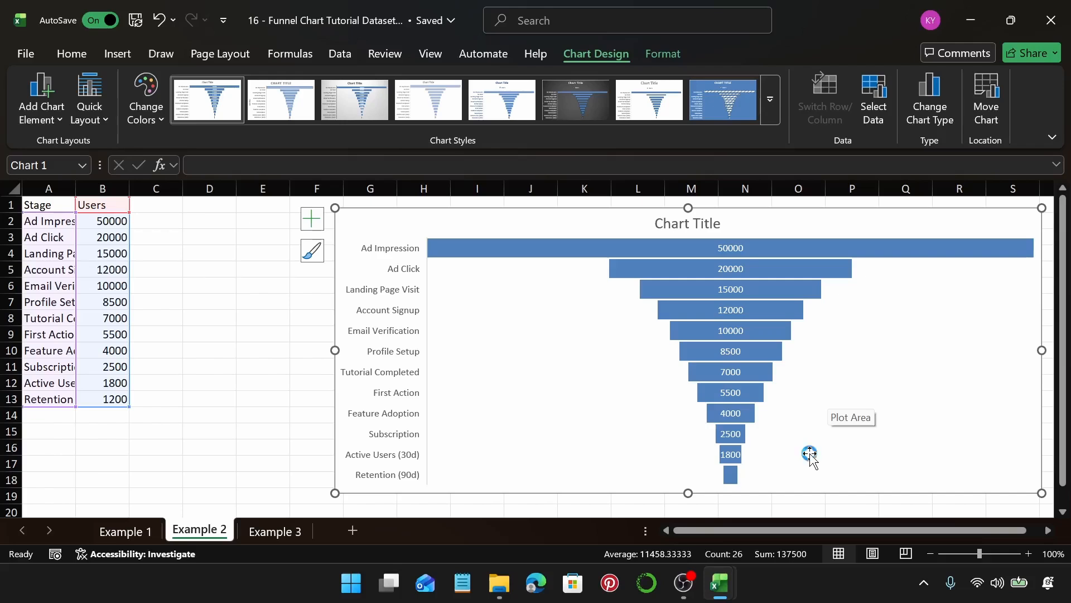
mouse_move(733, 476)
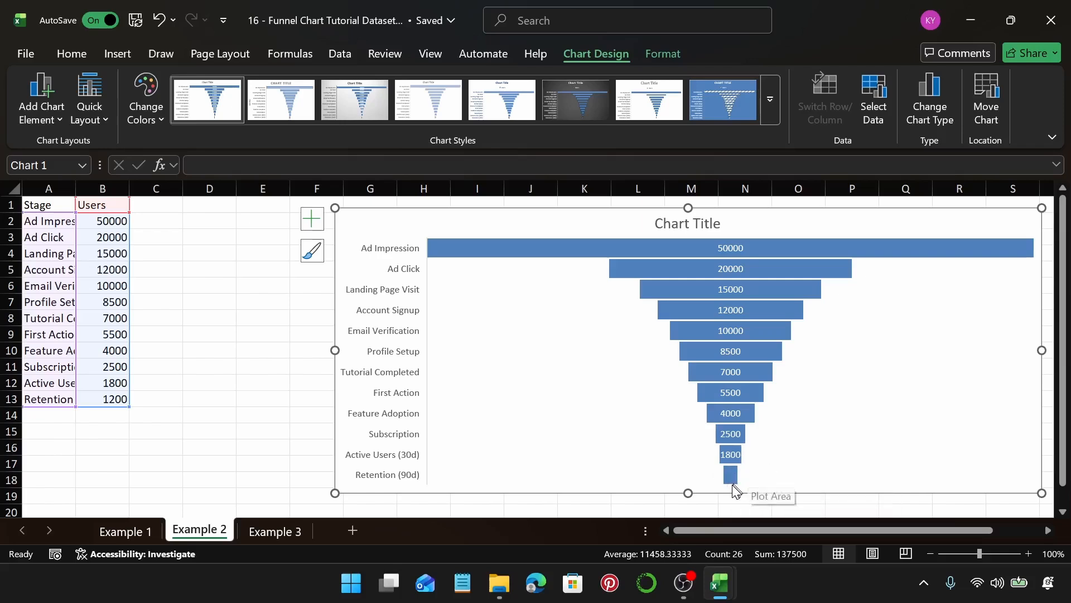
mouse_move(754, 245)
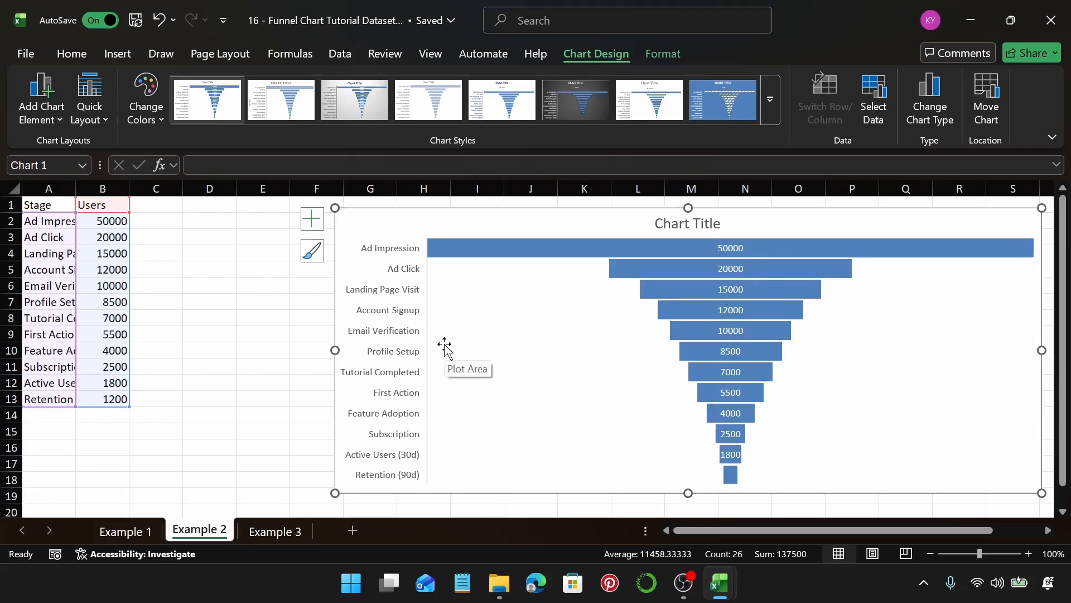
Insert a funnel chart from the Stage and Users data in A1:B7 on the Example 3 sheet.
left_click(274, 538)
left_click(46, 205)
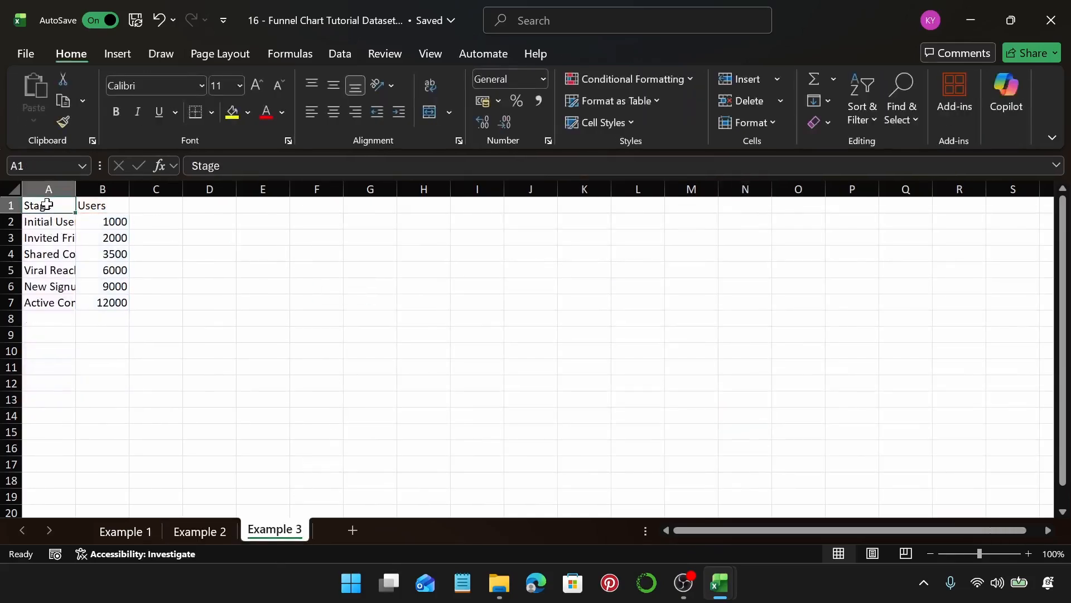
key("ctrl+a")
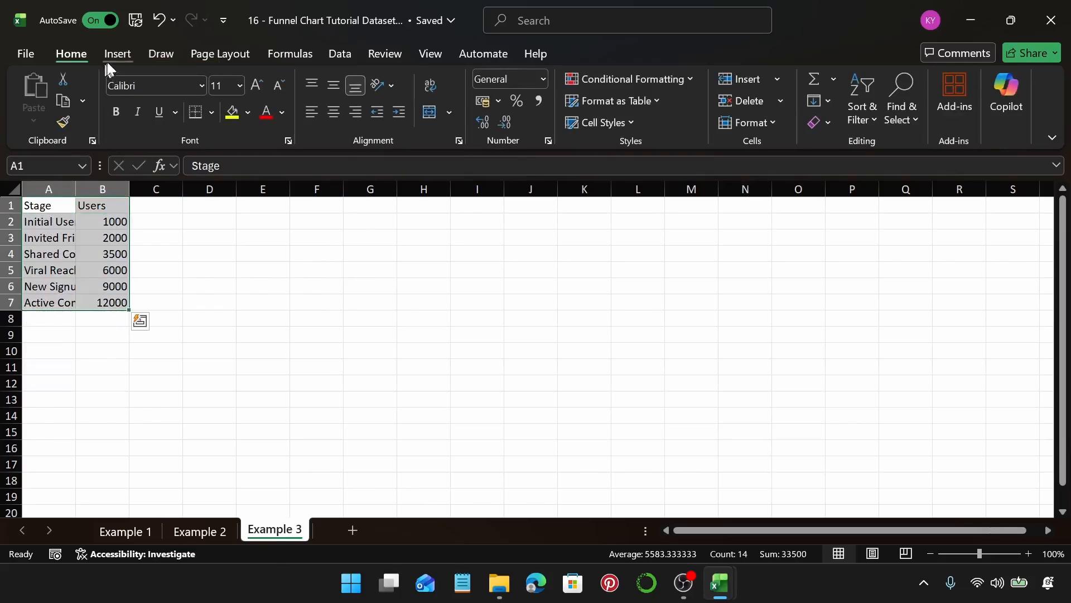
left_click(113, 55)
left_click(390, 120)
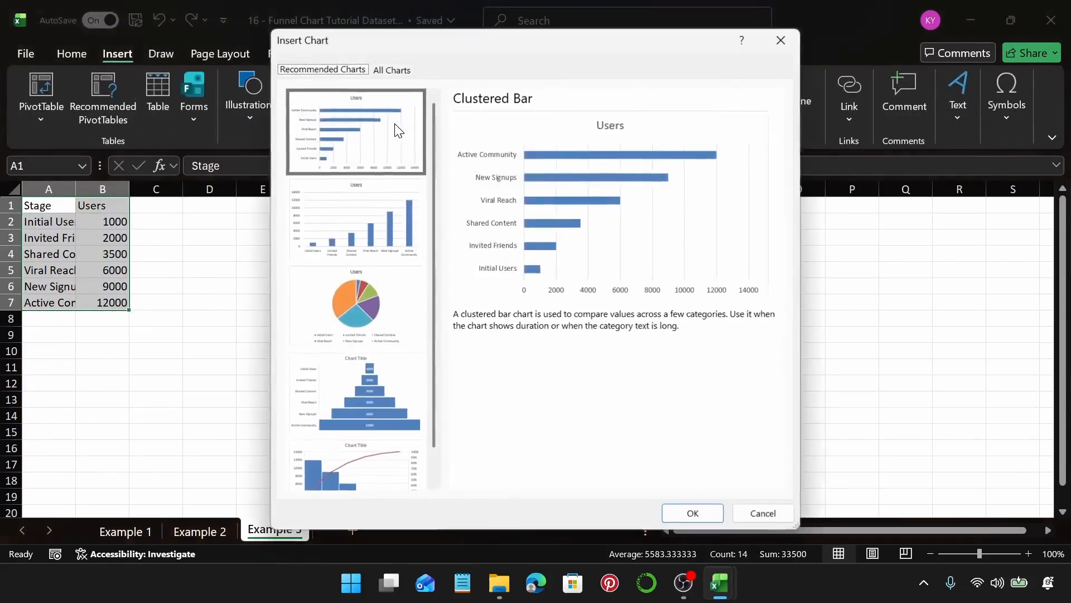
left_click(391, 69)
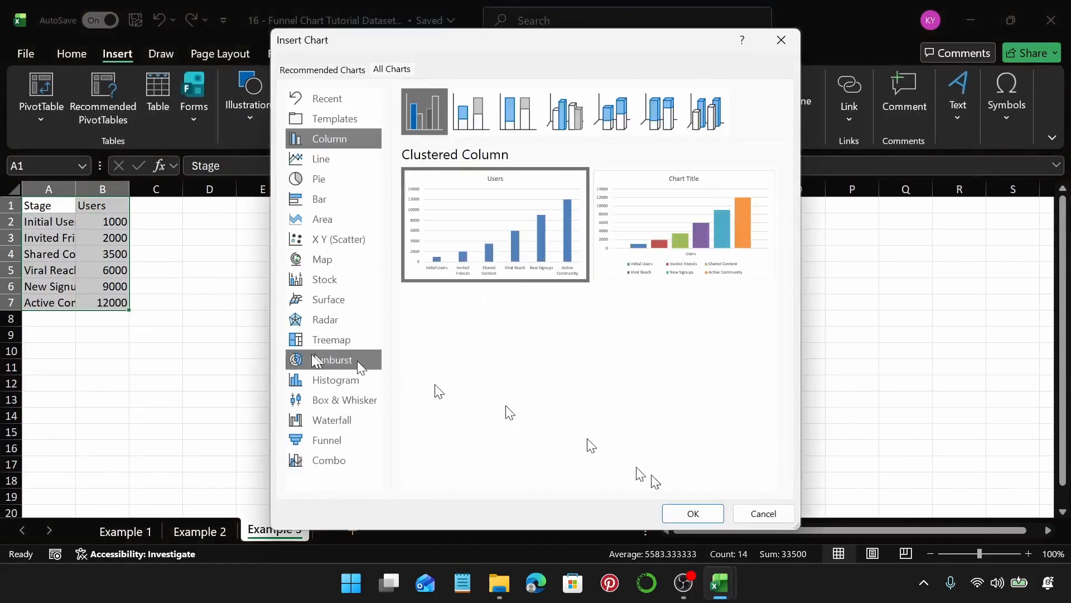
left_click(333, 439)
left_click(692, 512)
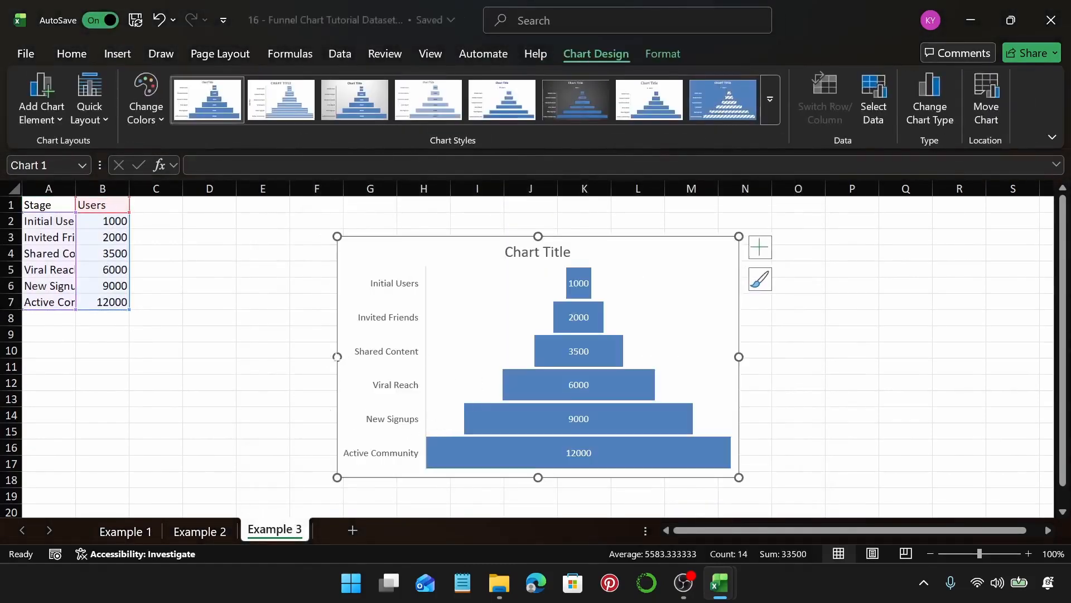
Resize the Example 3 funnel chart to span about columns E to O, with its lower edge at about row 19.
left_click_drag(337, 357, 239, 366)
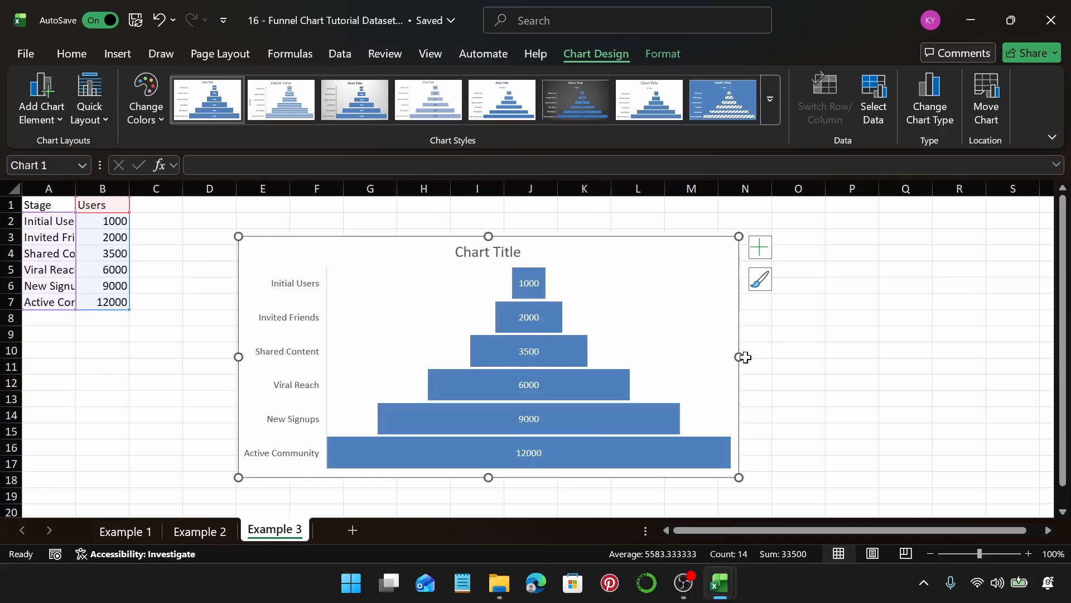
left_click_drag(740, 357, 832, 357)
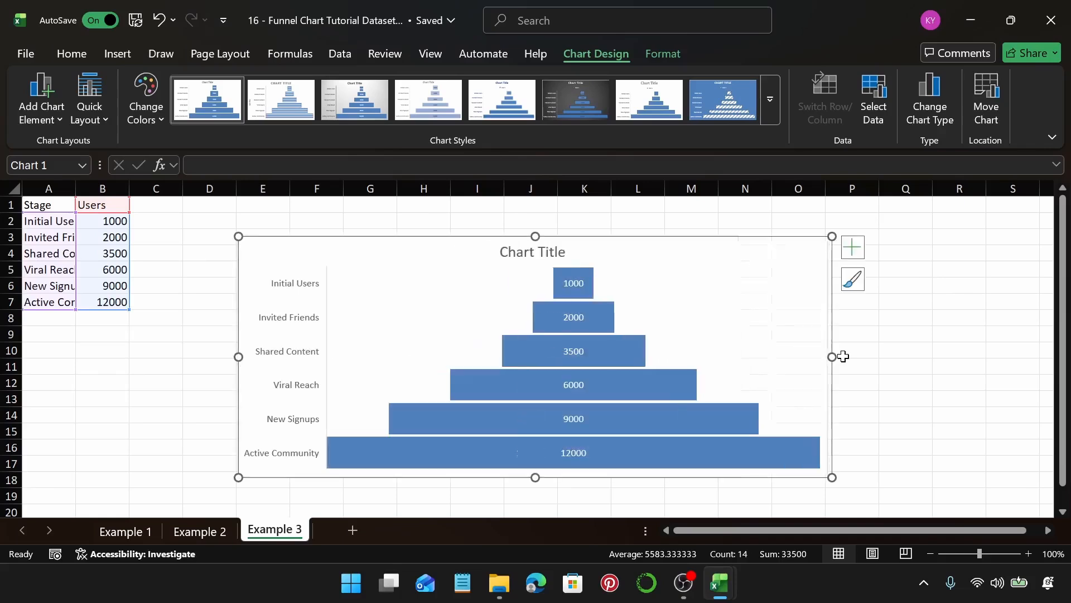
left_click(535, 484)
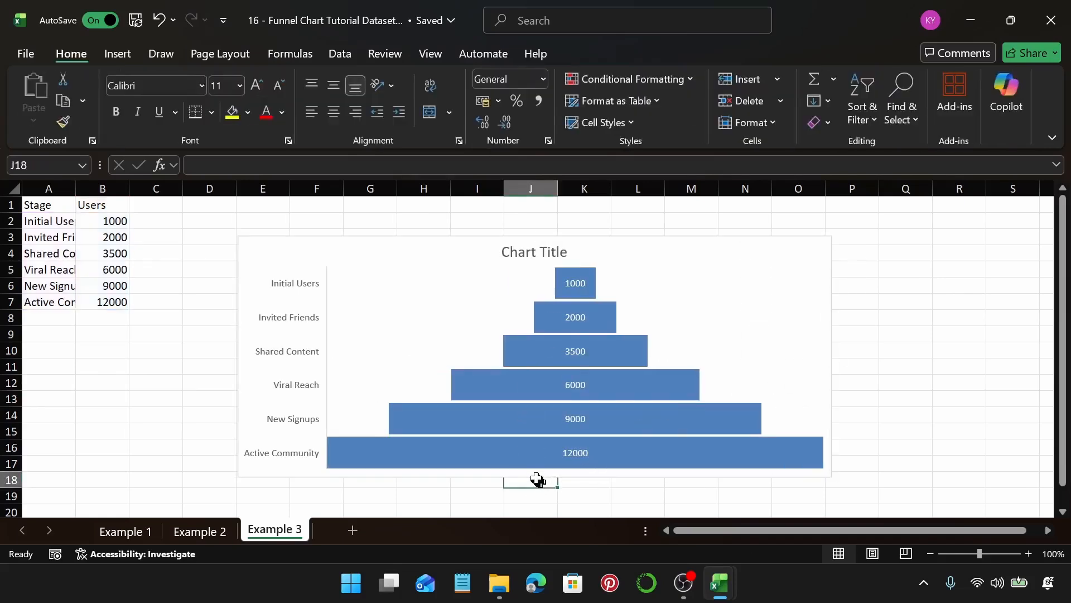
left_click(660, 398)
left_click_drag(535, 479, 536, 491)
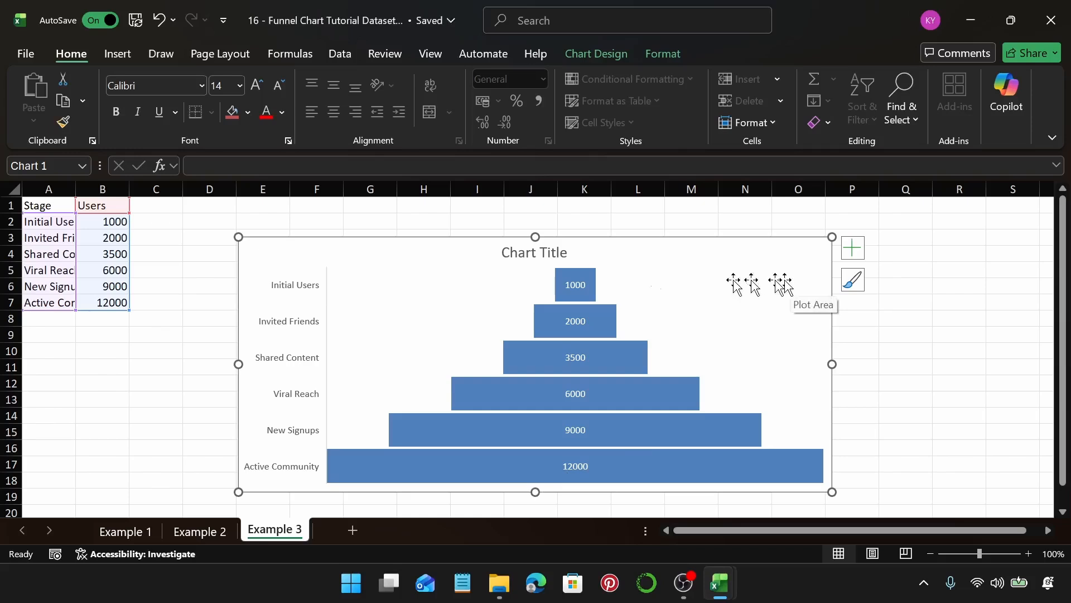
Compare the shape of the Example 2 funnel chart with the one on Example 3.
left_click(203, 530)
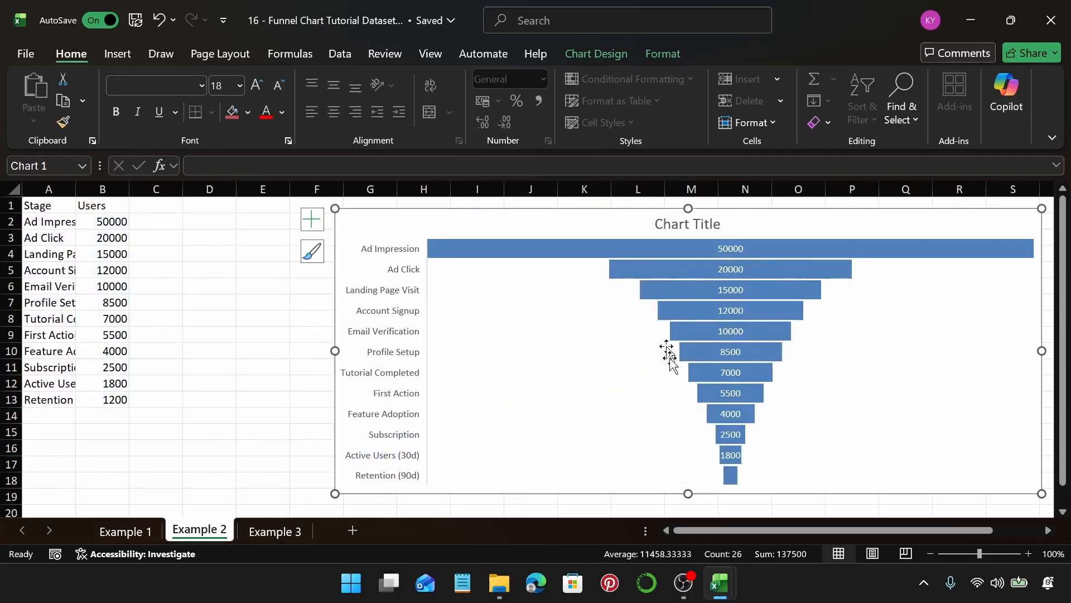
left_click(254, 527)
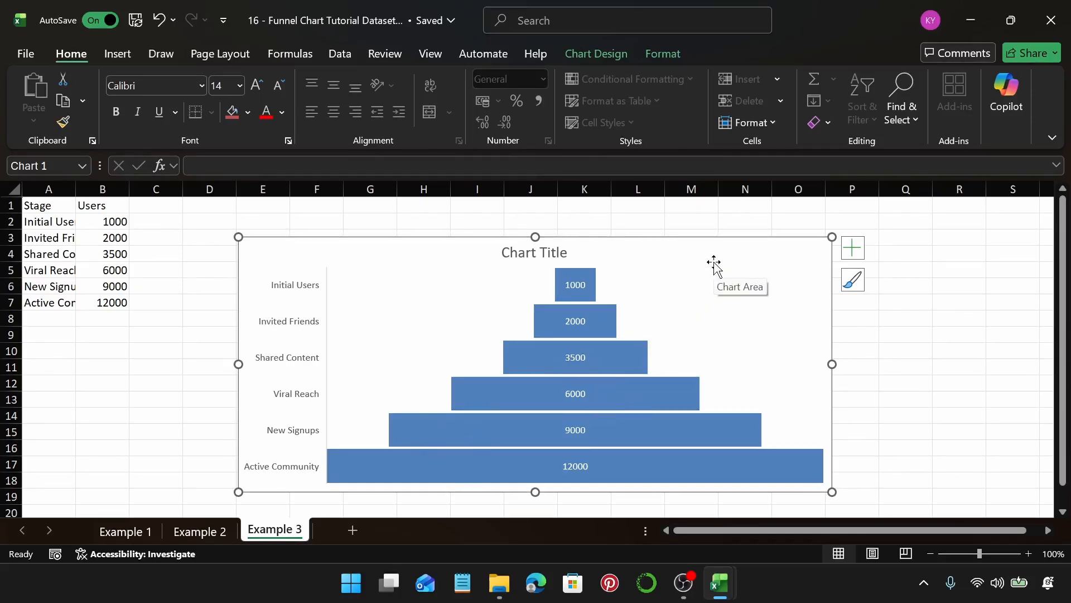
Give all bars of the Example 3 funnel series a solid dark blue fill from the standard colors.
left_click(608, 56)
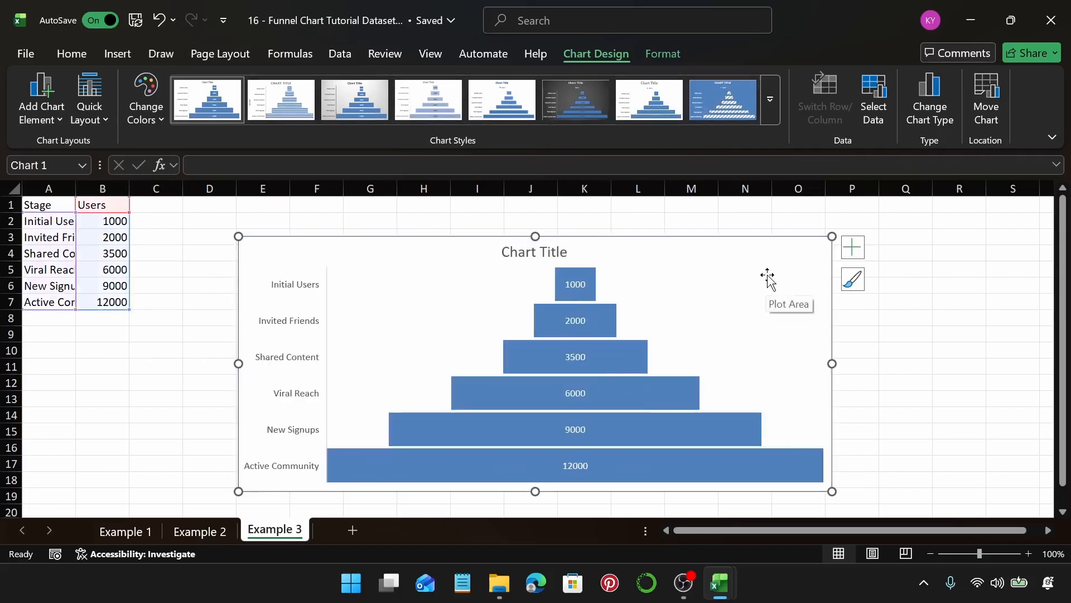
right_click(755, 261)
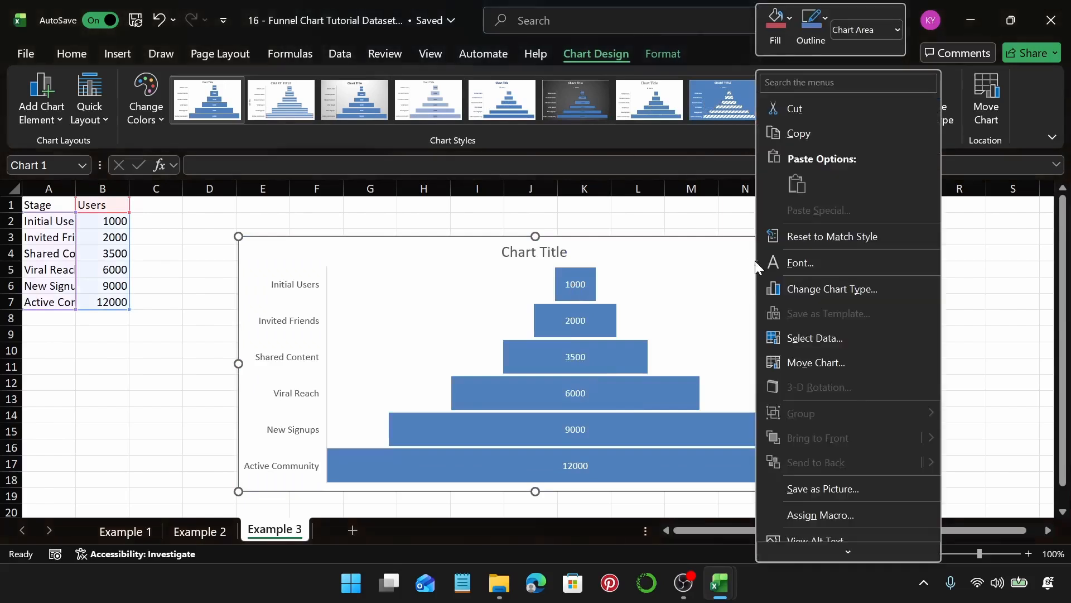
left_click(856, 519)
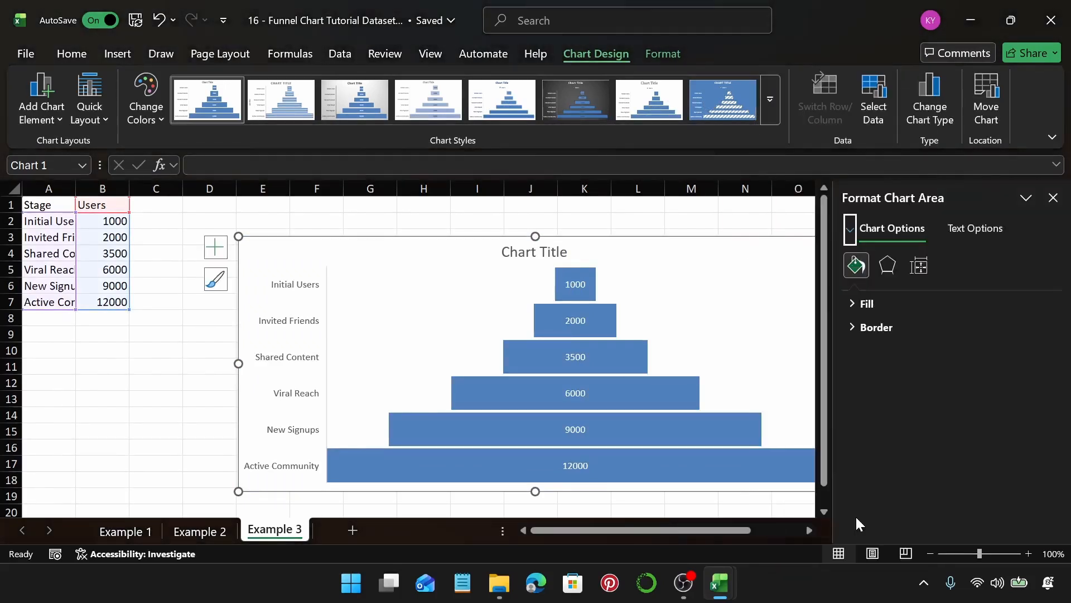
left_click(593, 332)
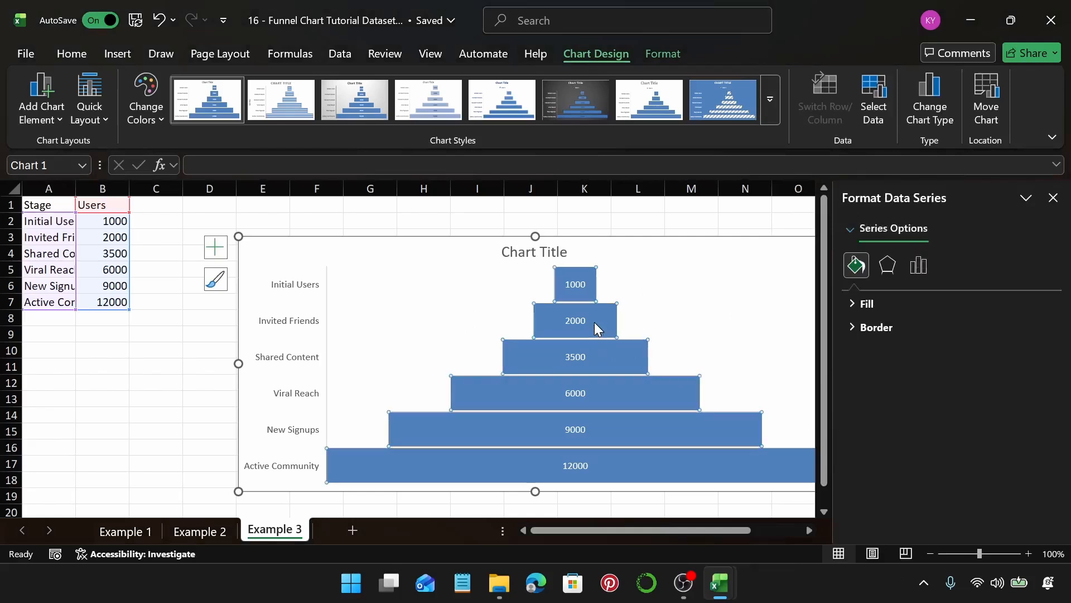
left_click(884, 306)
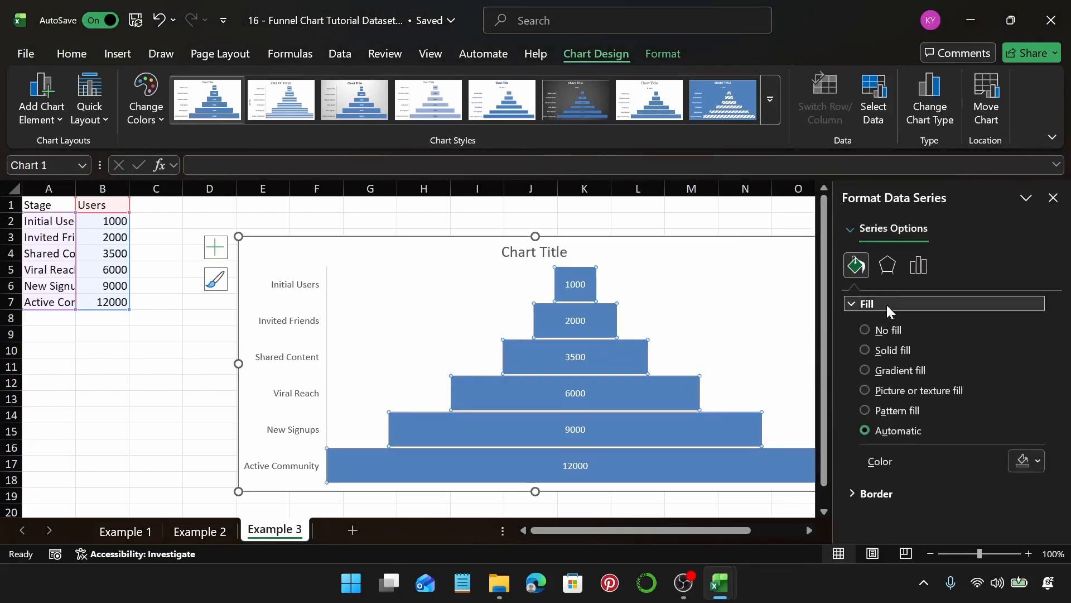
left_click(1029, 461)
left_click(1029, 409)
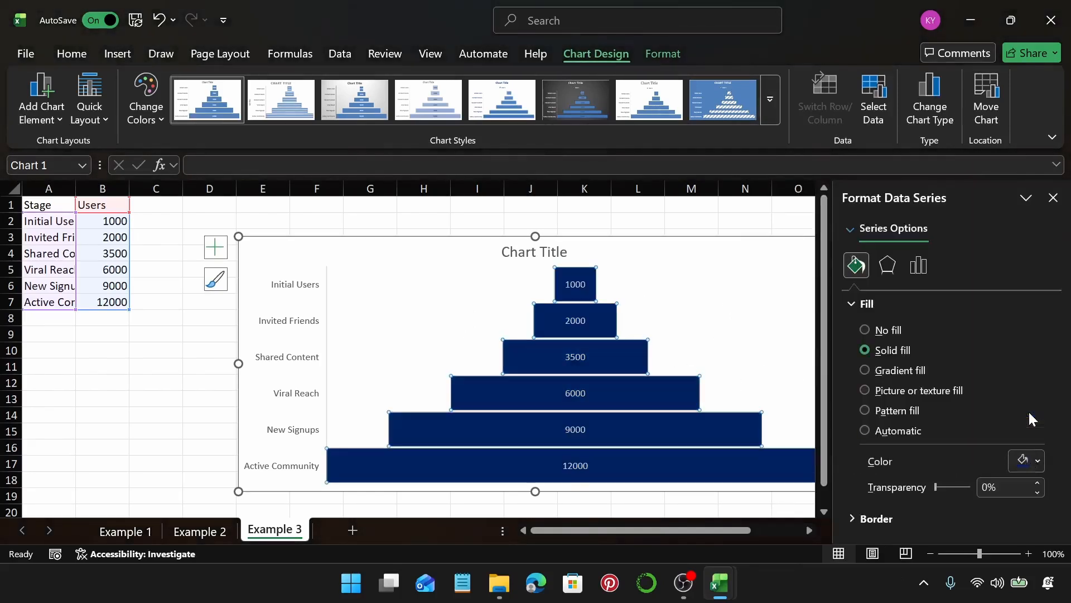
Fill only the Invited Friends bar of the funnel with dark orange.
left_click(595, 314)
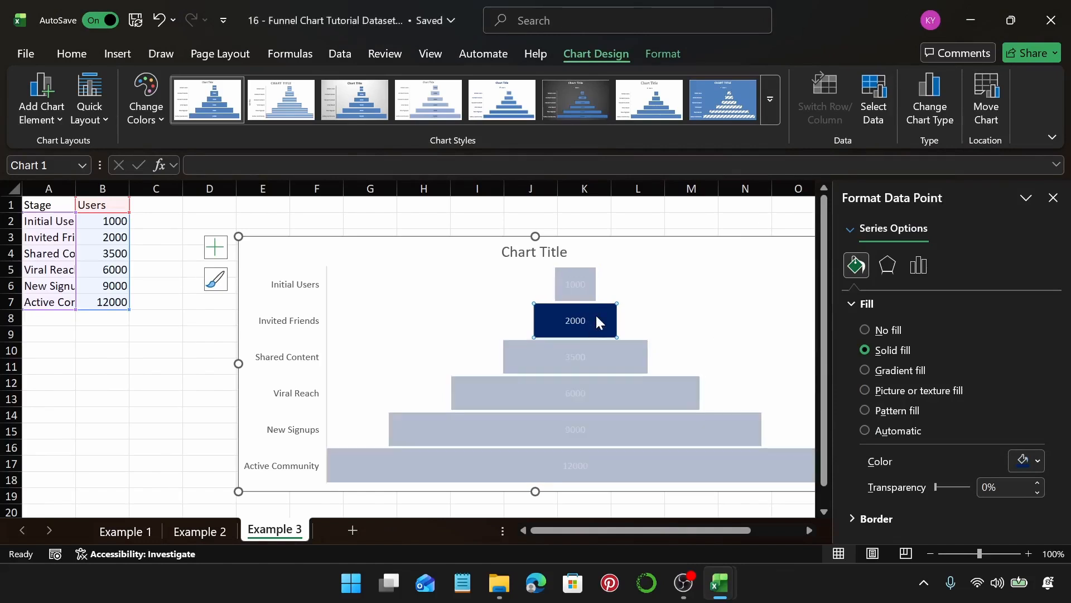
left_click(1038, 461)
left_click(1052, 343)
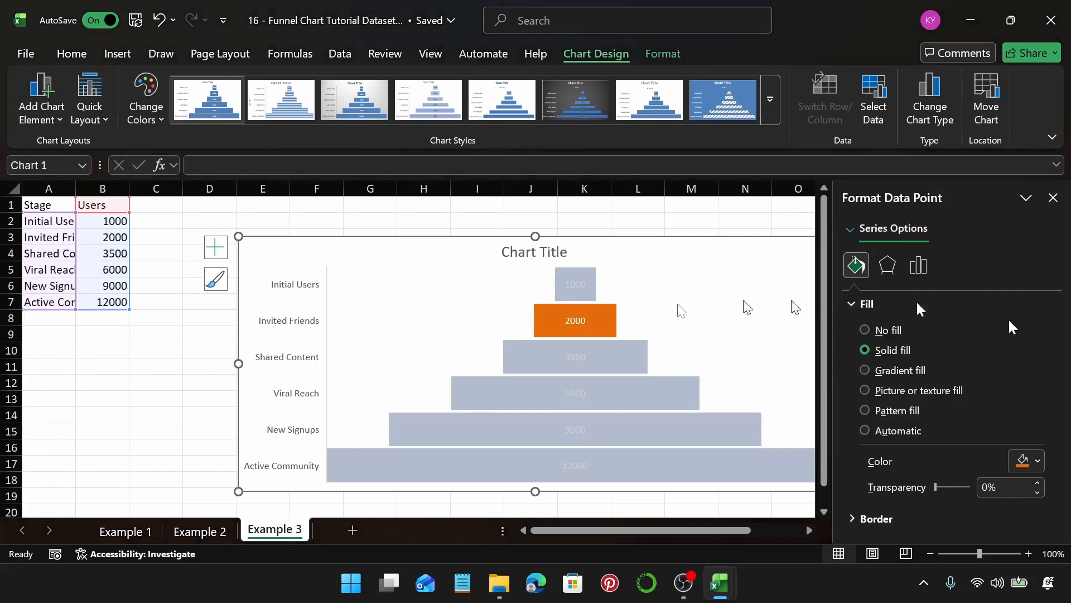
Fill only the Shared Content bar of the funnel with olive green.
left_click(613, 377)
left_click(614, 362)
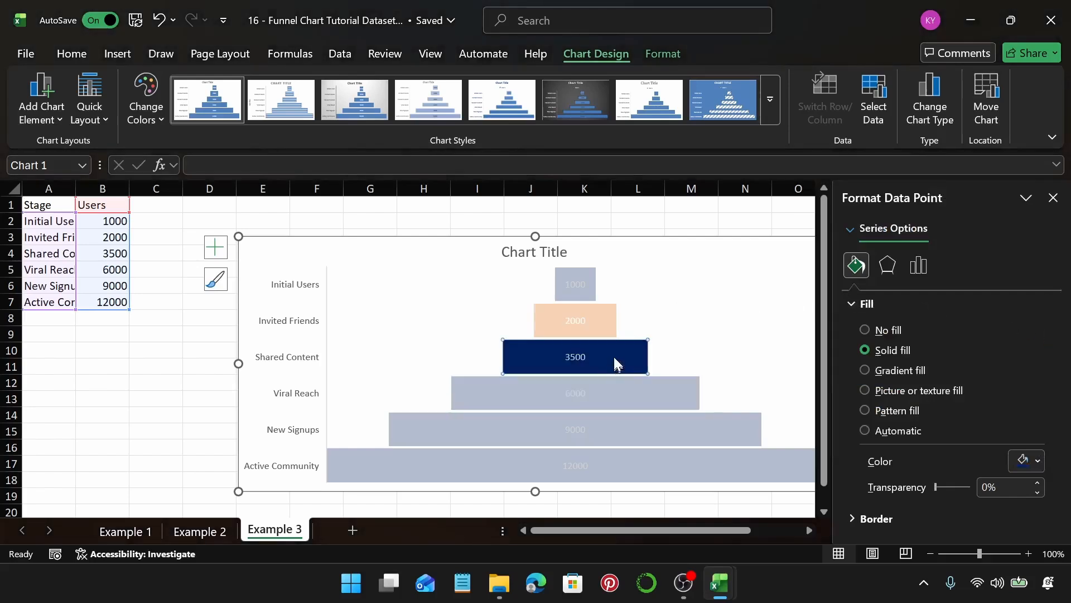
left_click(1030, 461)
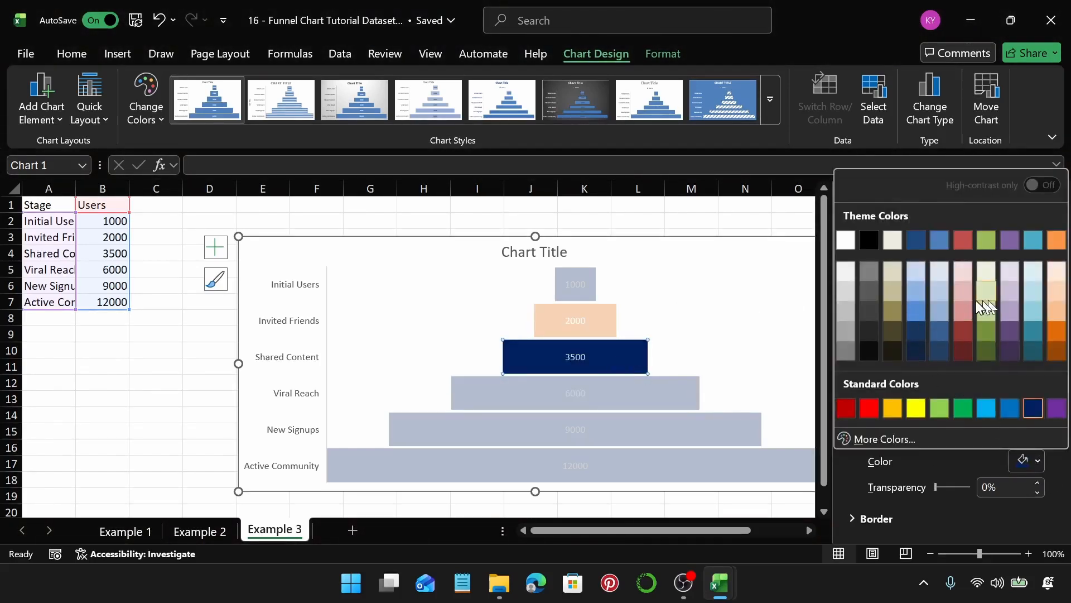
left_click(984, 312)
Fill only the Viral Reach bar of the funnel with dark purple.
left_click(687, 397)
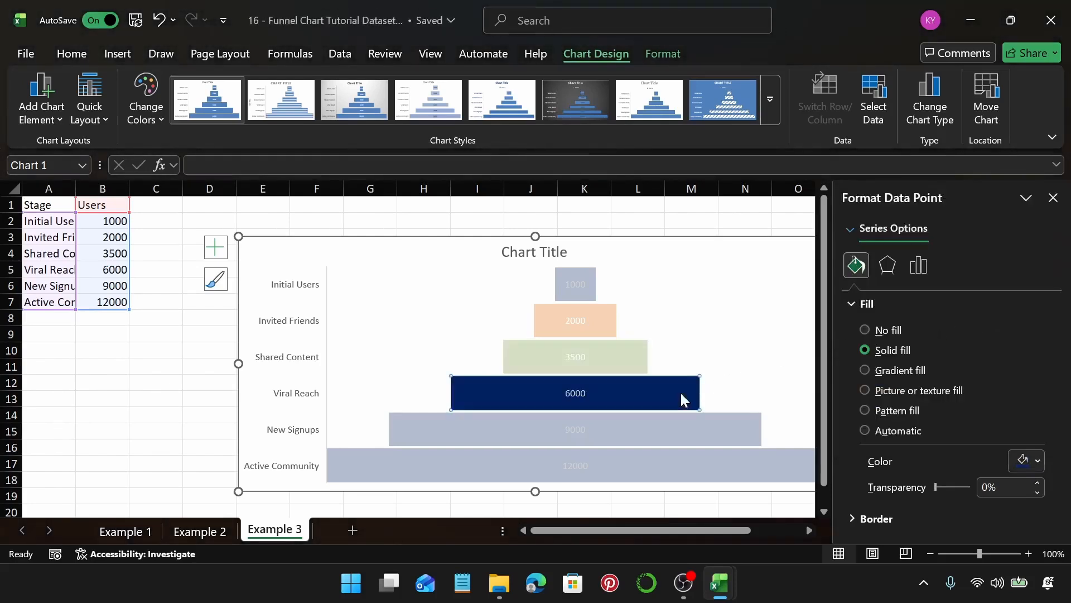
left_click(1030, 461)
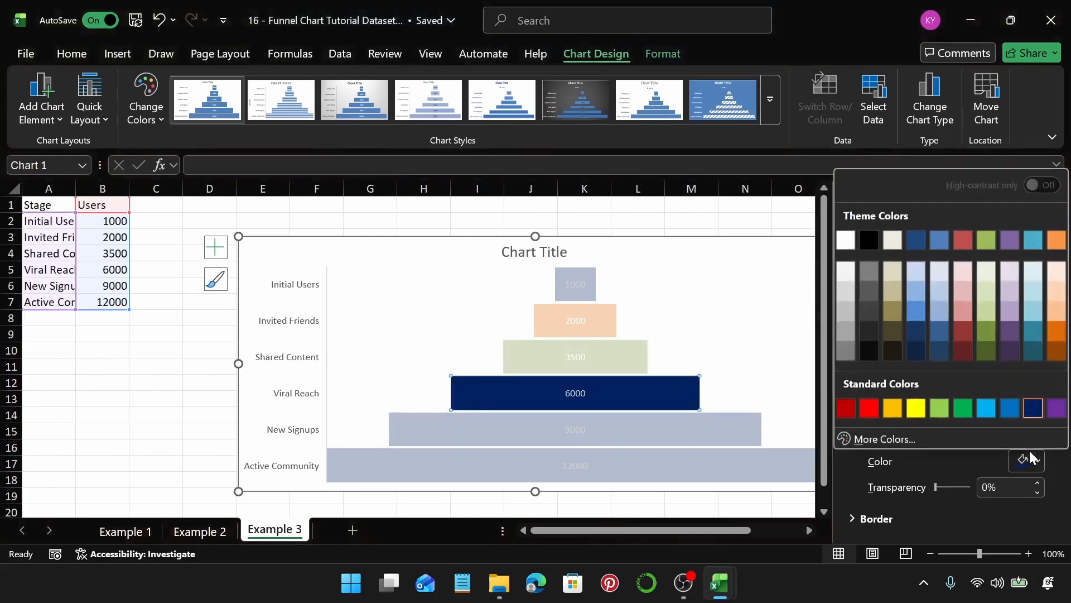
left_click(1007, 342)
Return the selection to the whole chart area and close the formatting pane.
left_click(762, 284)
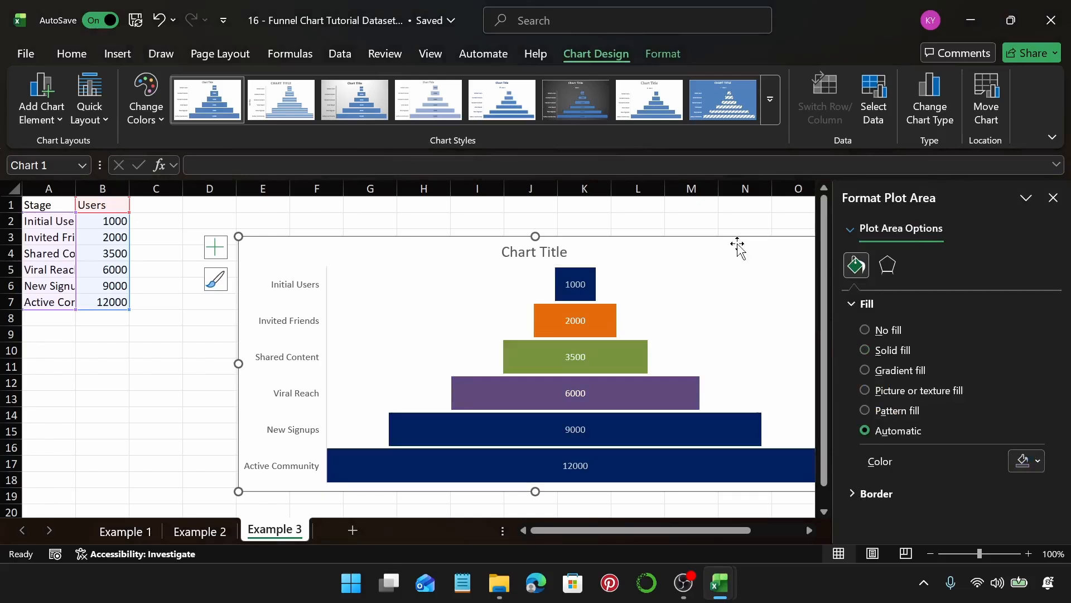
left_click(738, 246)
left_click(678, 438)
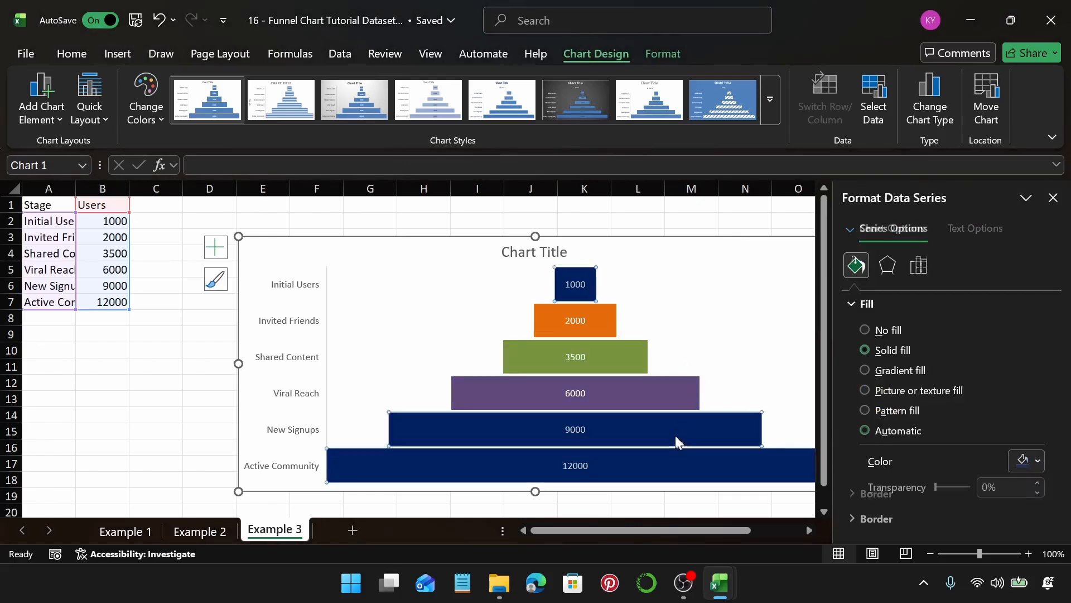
left_click(736, 246)
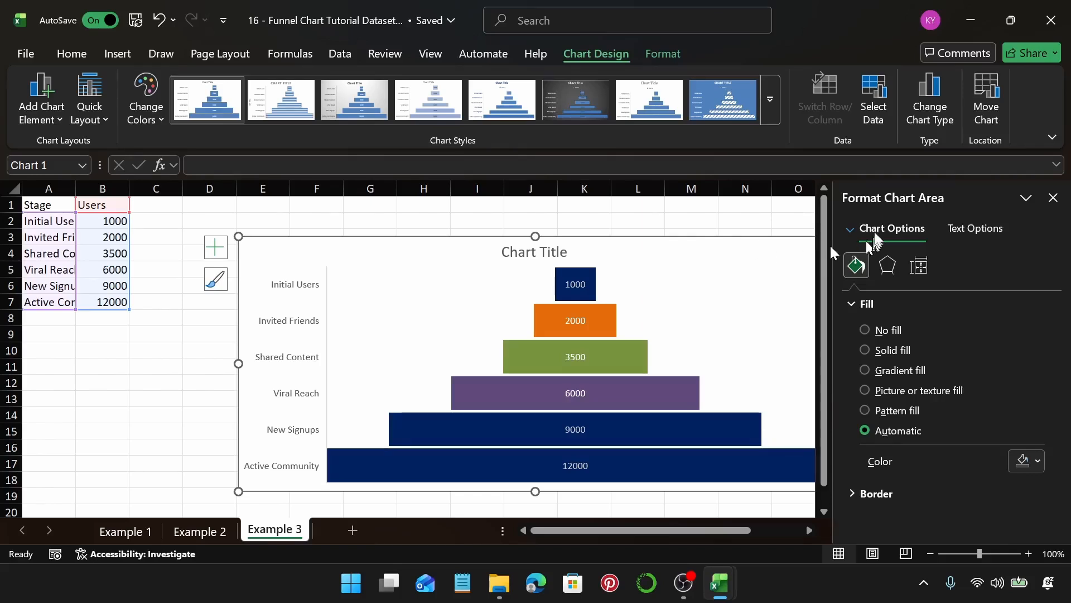
left_click(1053, 198)
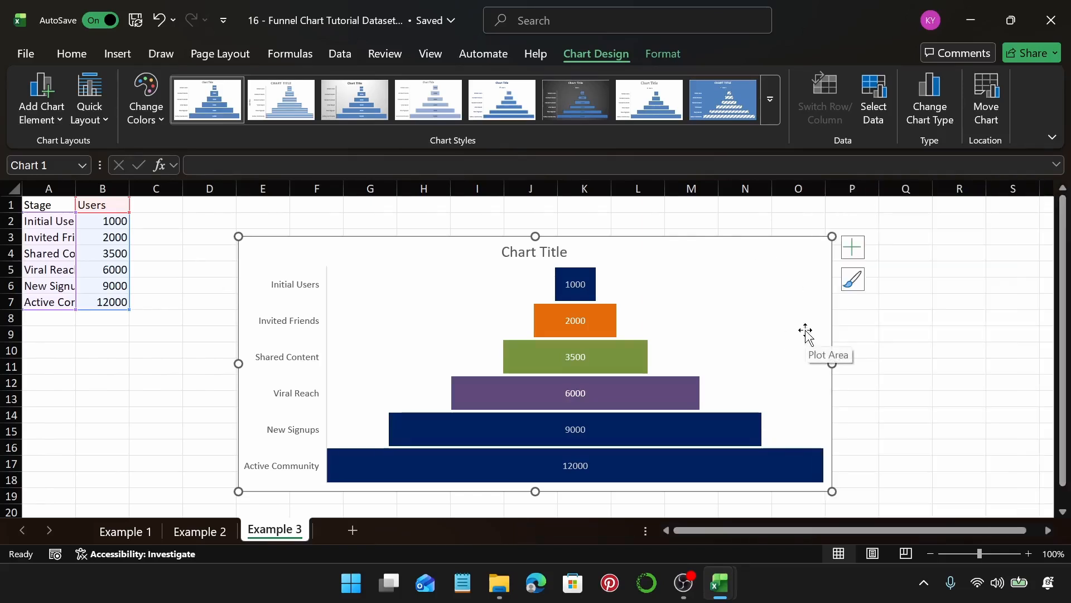